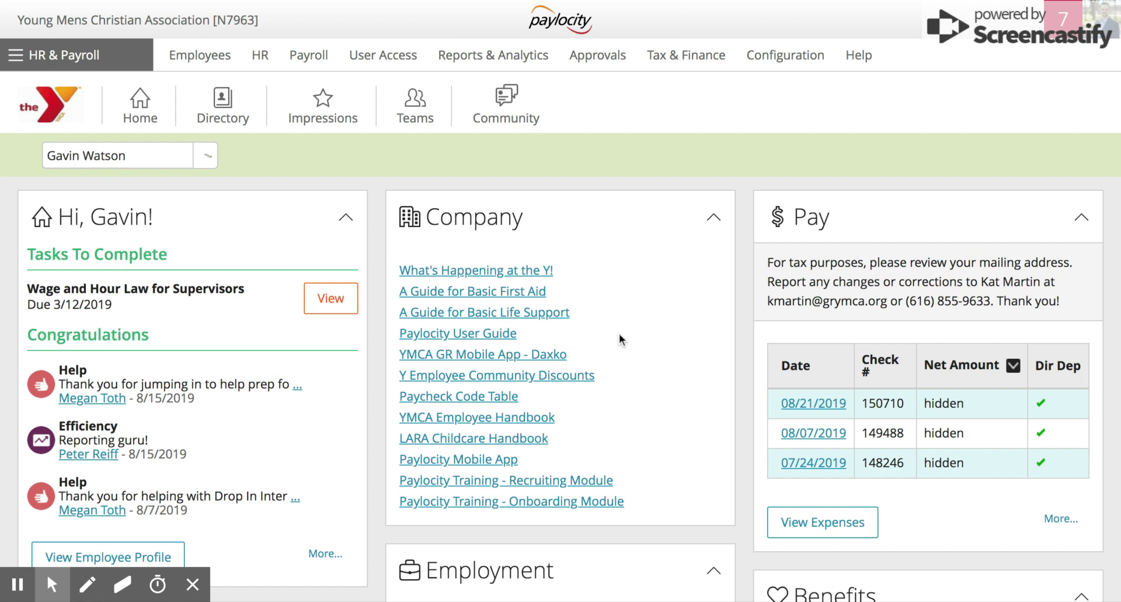
- Switch from HR & Payroll to the Time & Labor module through the modules menu
click(94, 64)
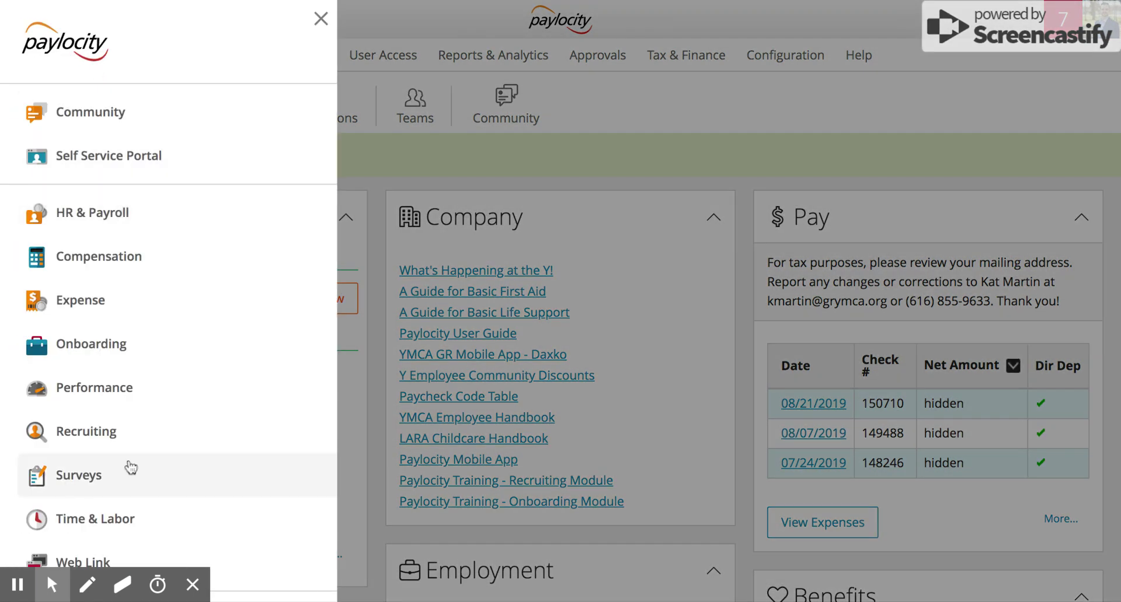
click(141, 523)
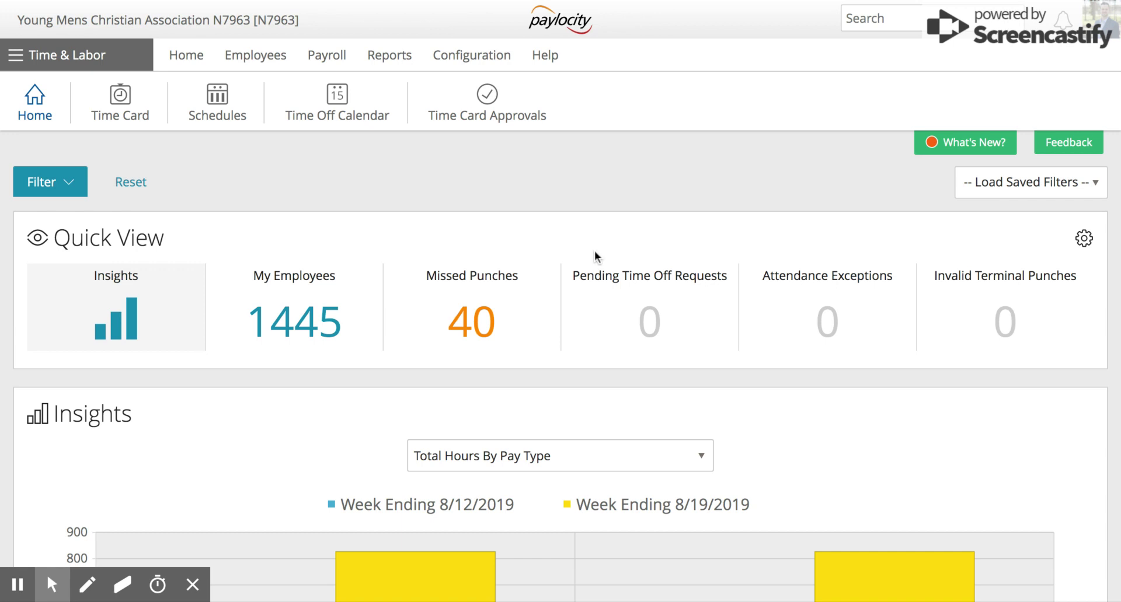
- Go to Configuration > Employee Groups and browse the groups list
click(467, 56)
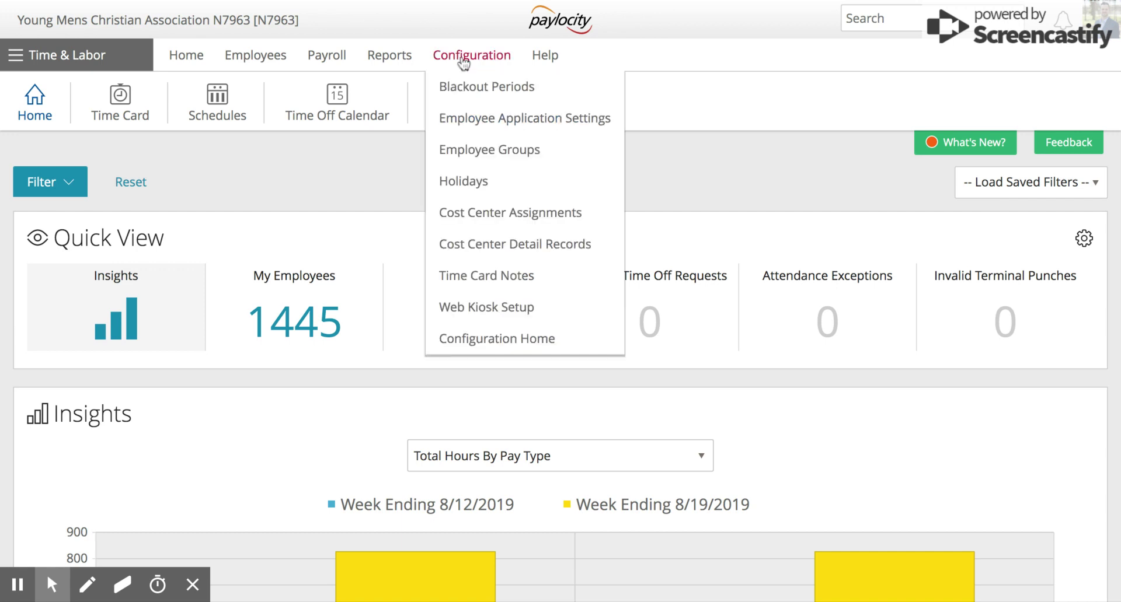
click(462, 154)
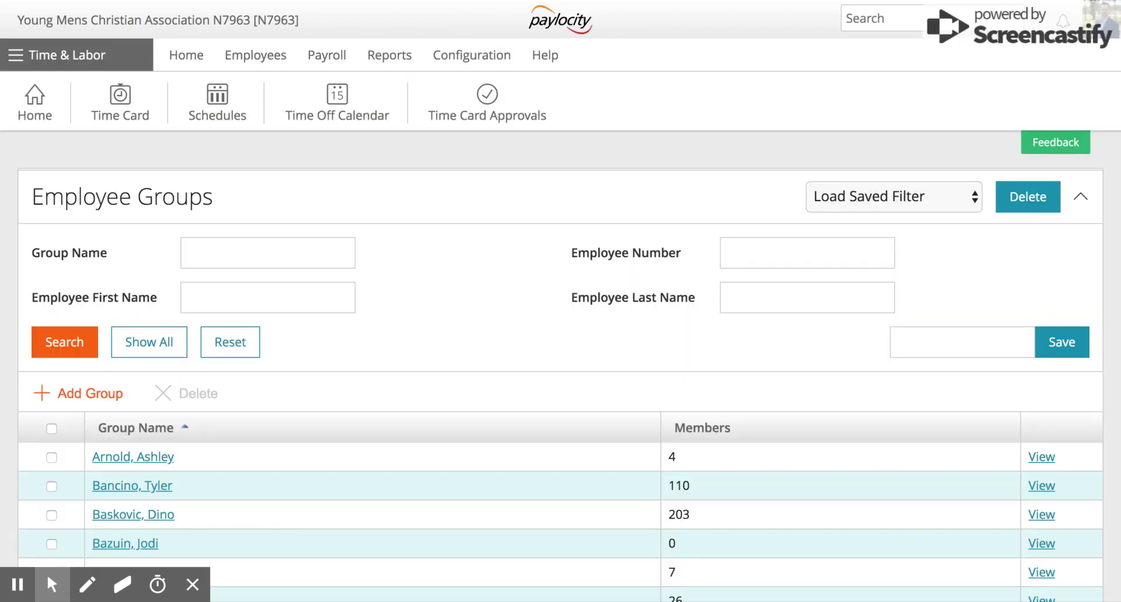
scroll(439, 279, down, 2)
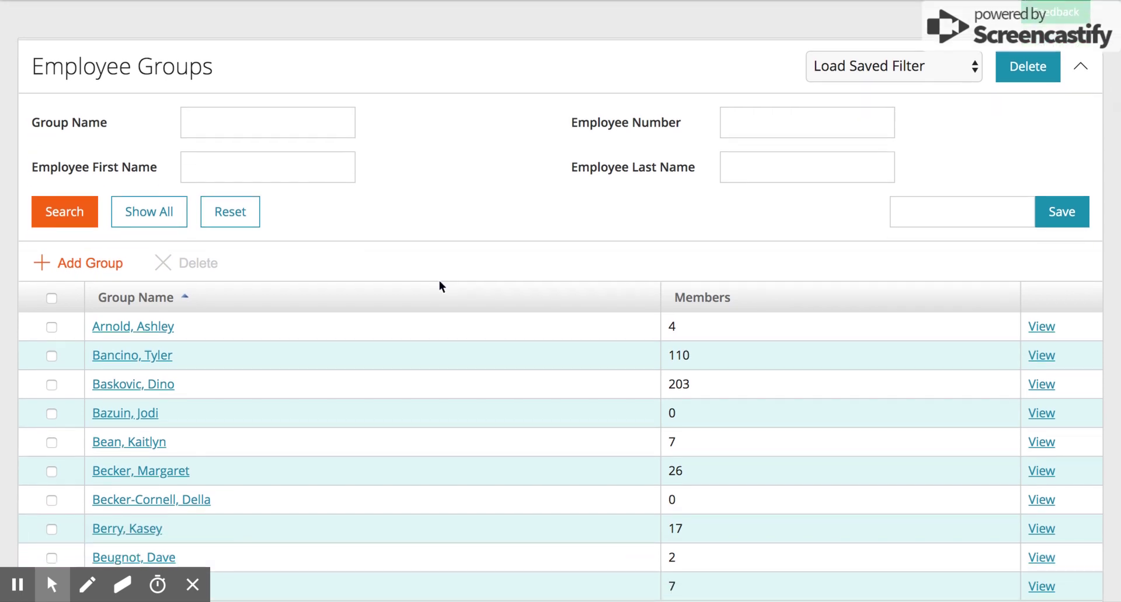
scroll(439, 281, up, 2)
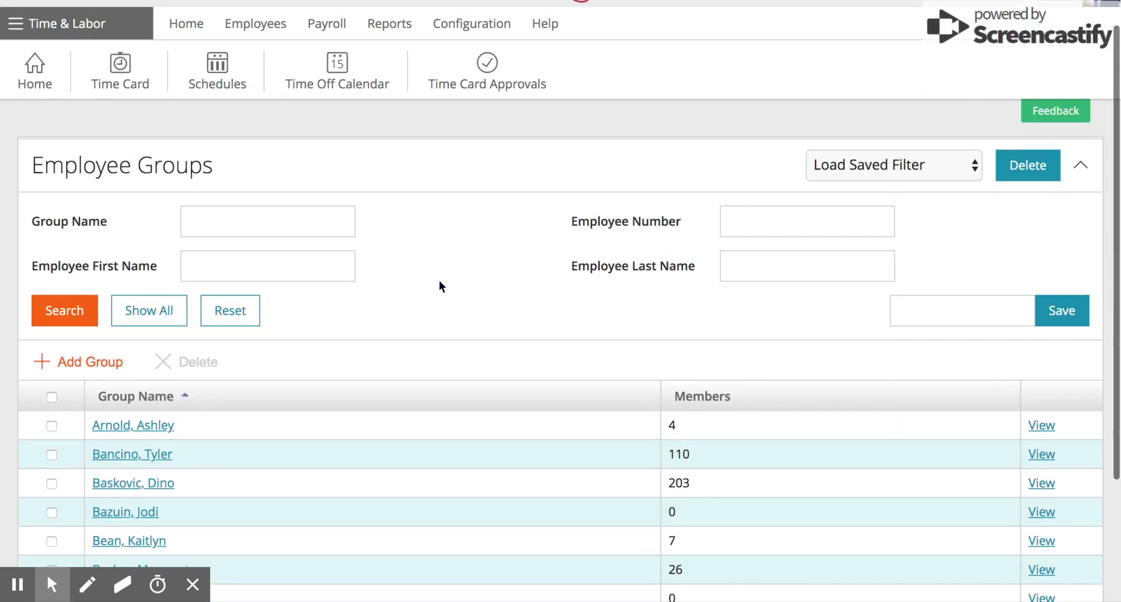
- Search employee groups for the group name 'becker'
click(263, 222)
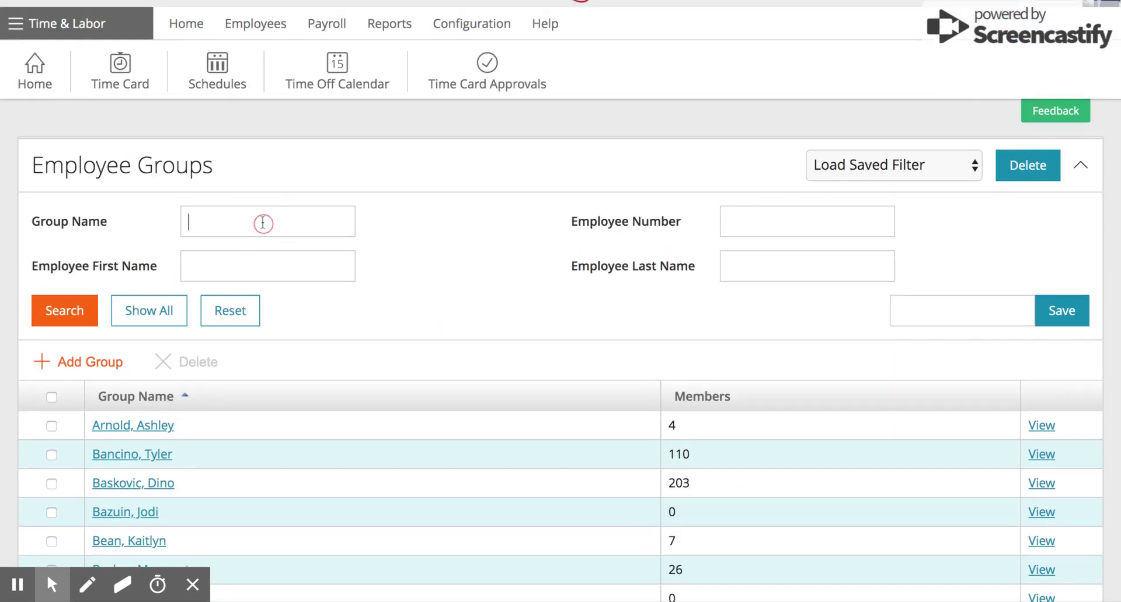
text(becker)
click(65, 323)
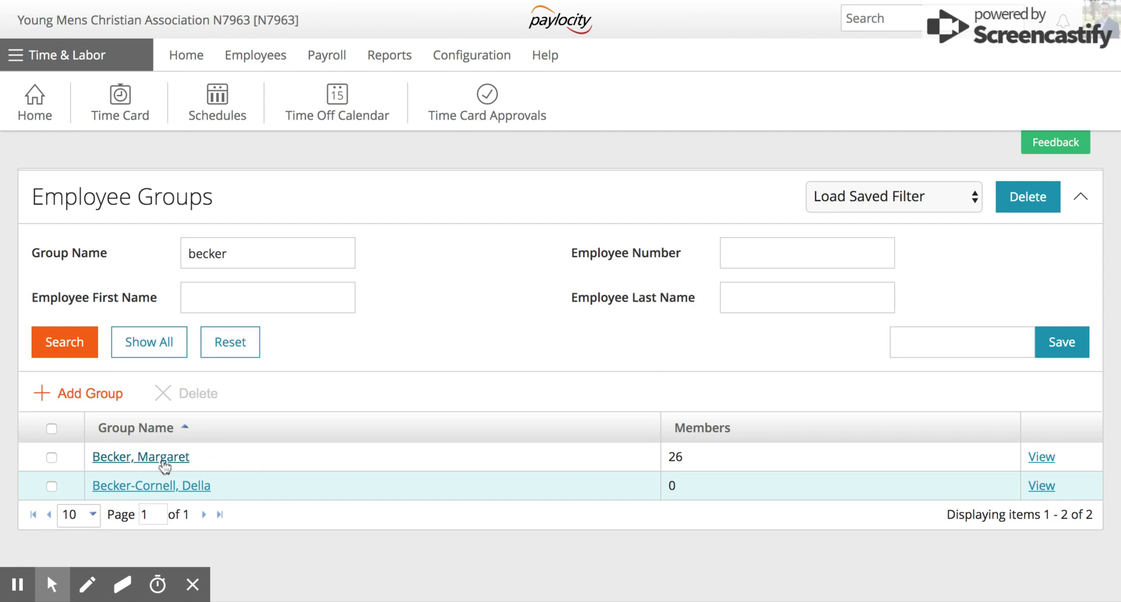
click(1045, 462)
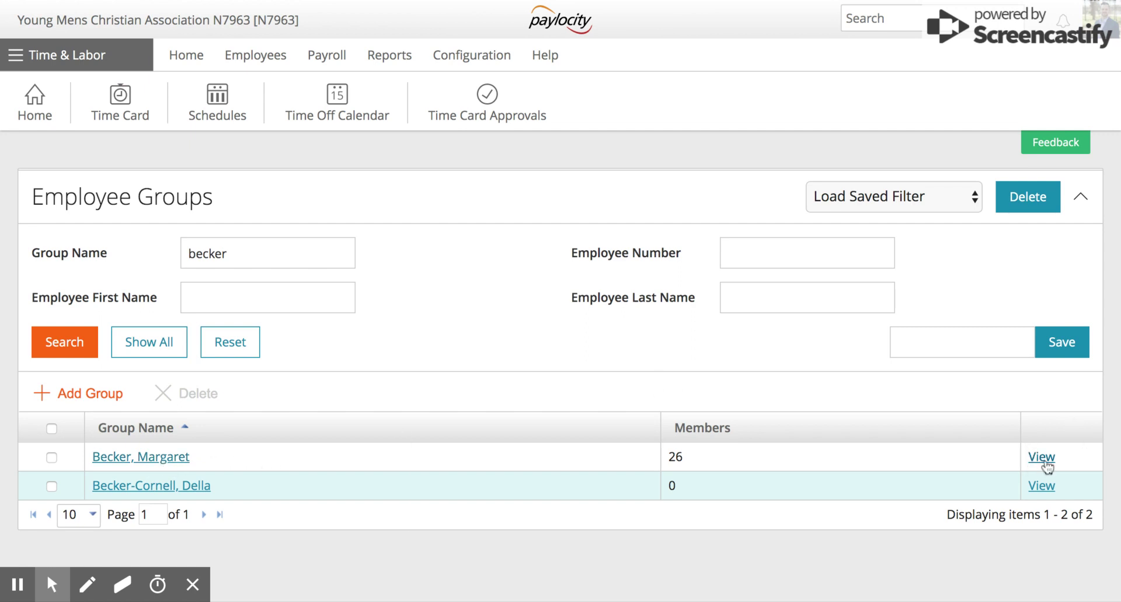
scroll(809, 446, down, 3)
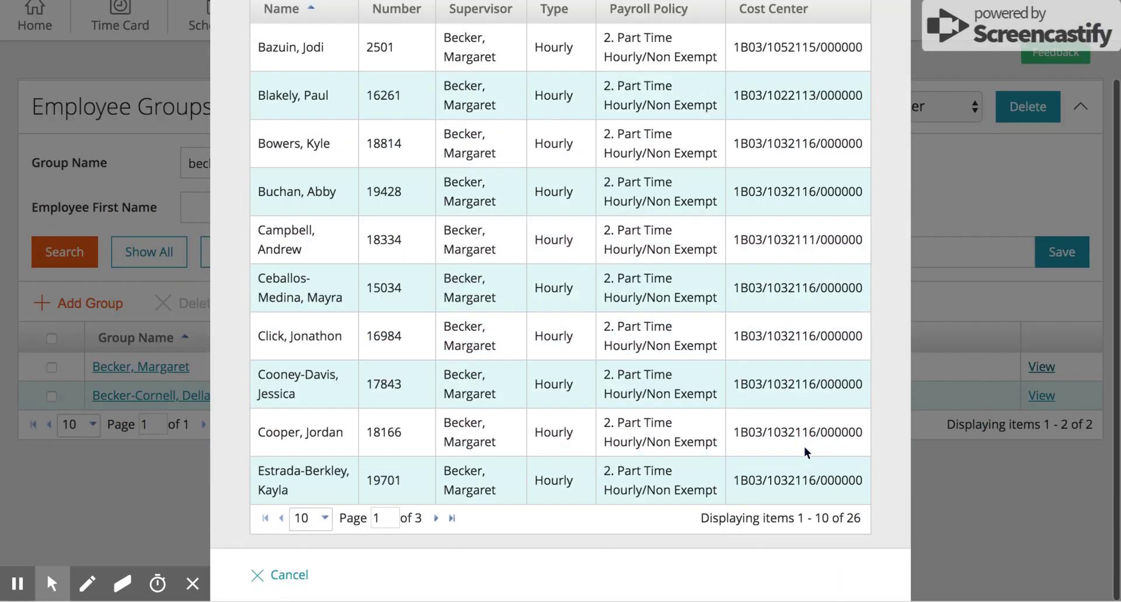
click(435, 519)
click(435, 519)
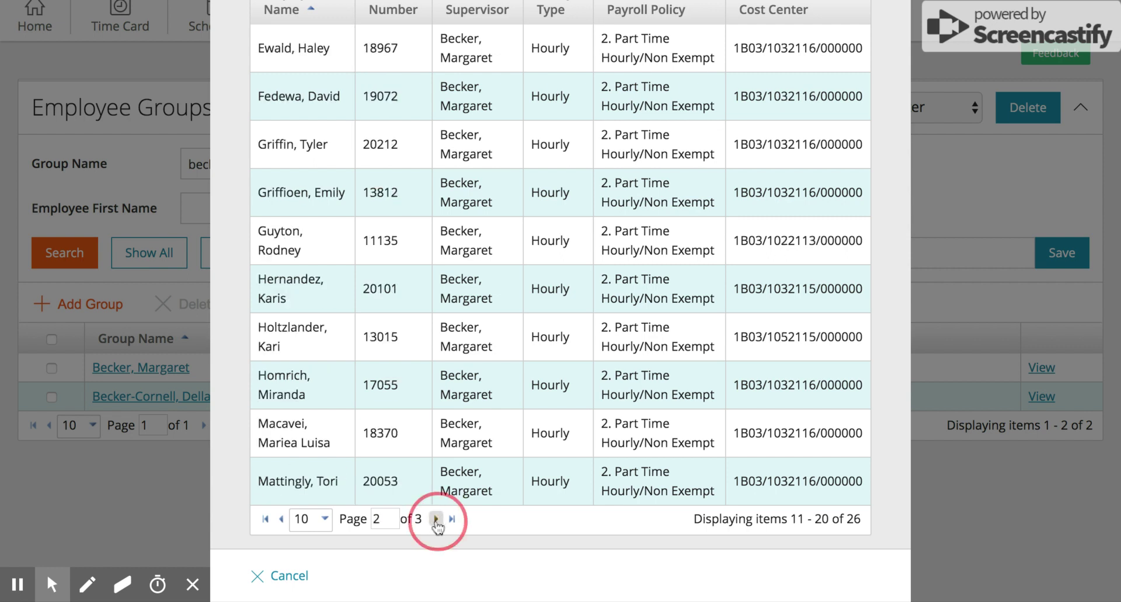
scroll(438, 528, up, 3)
click(859, 26)
click(122, 463)
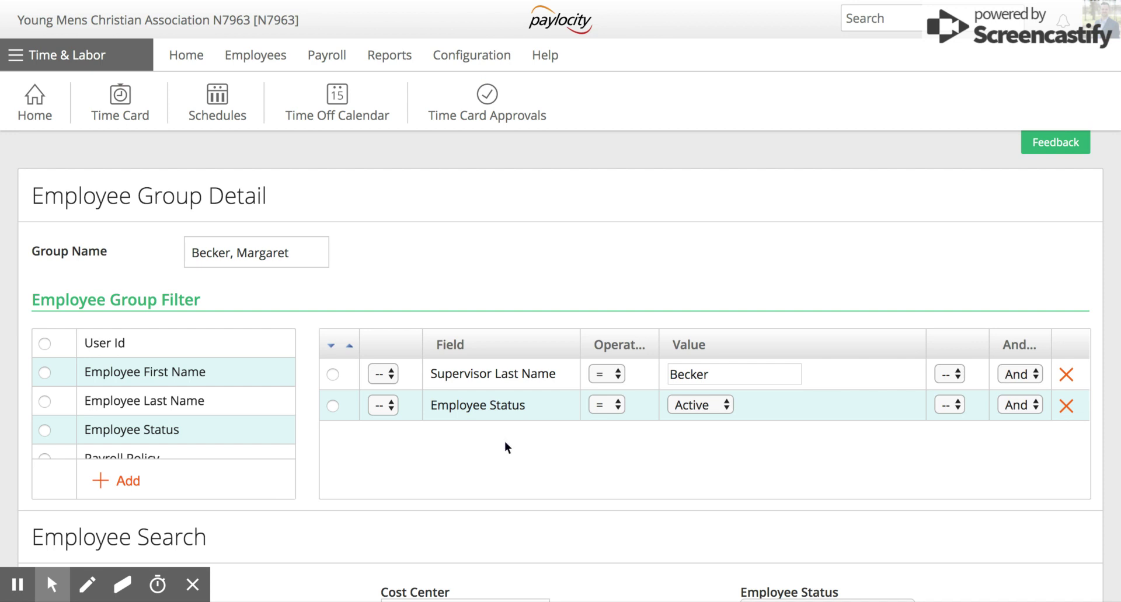
scroll(505, 441, down, 3)
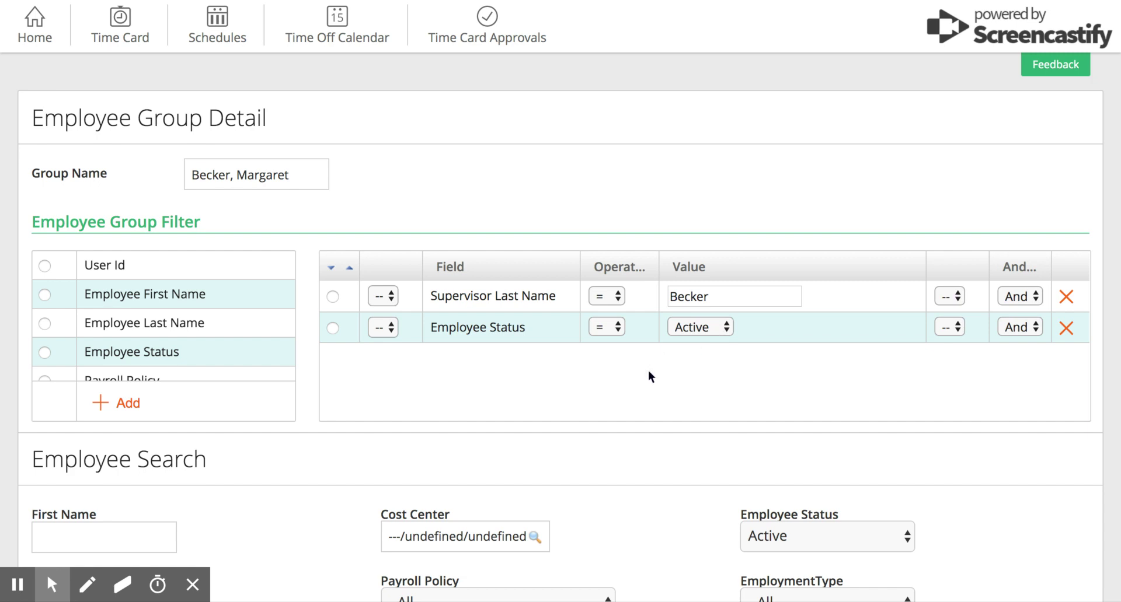
scroll(648, 372, down, 2)
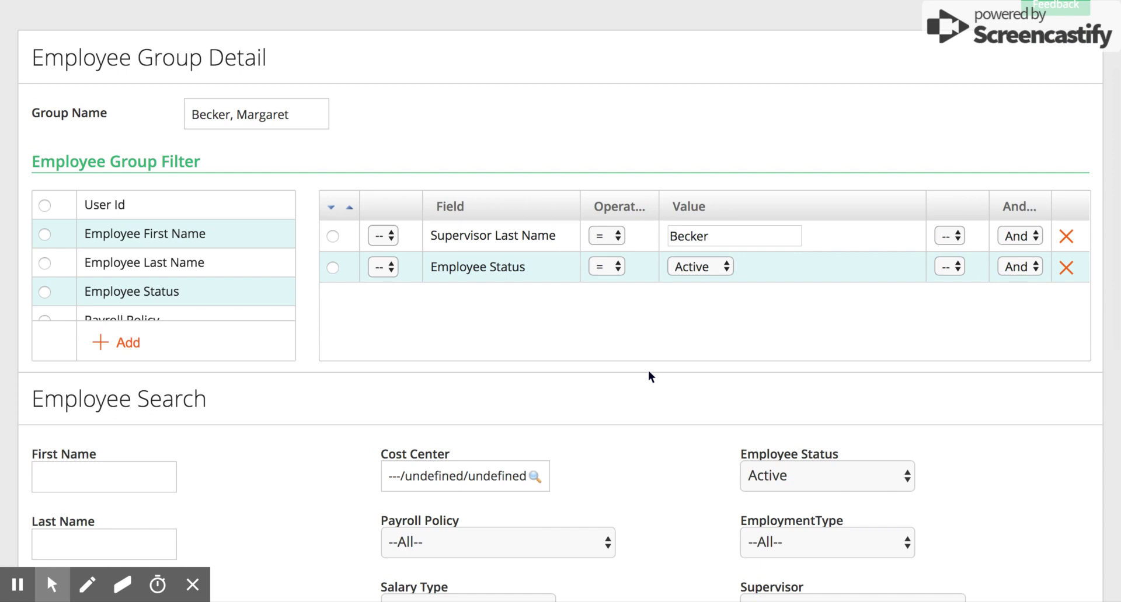
scroll(678, 397, down, 5)
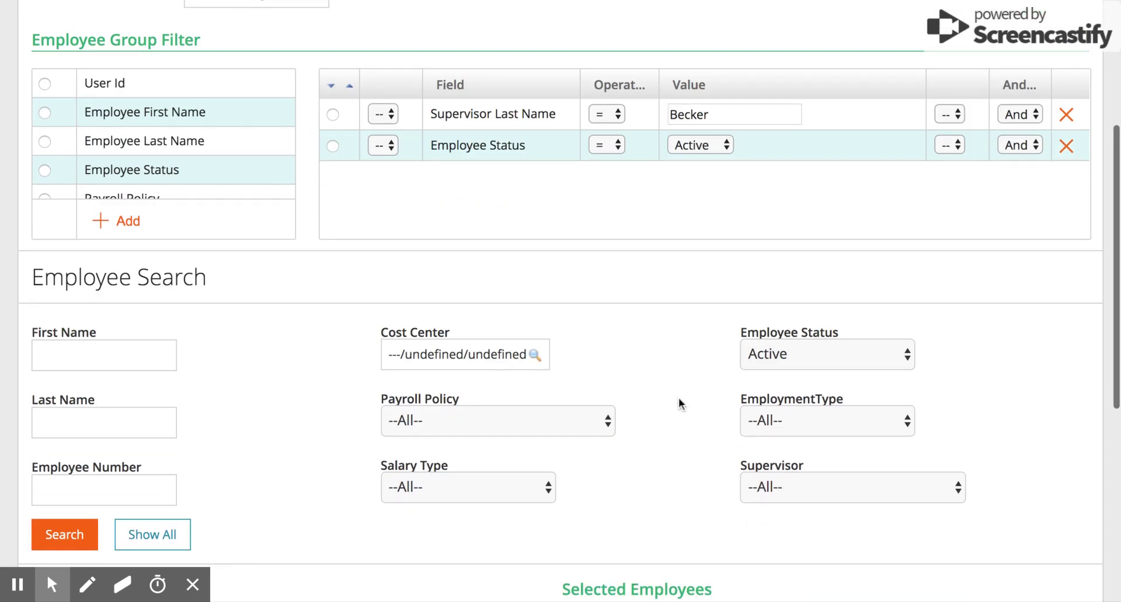
scroll(678, 397, down, 3)
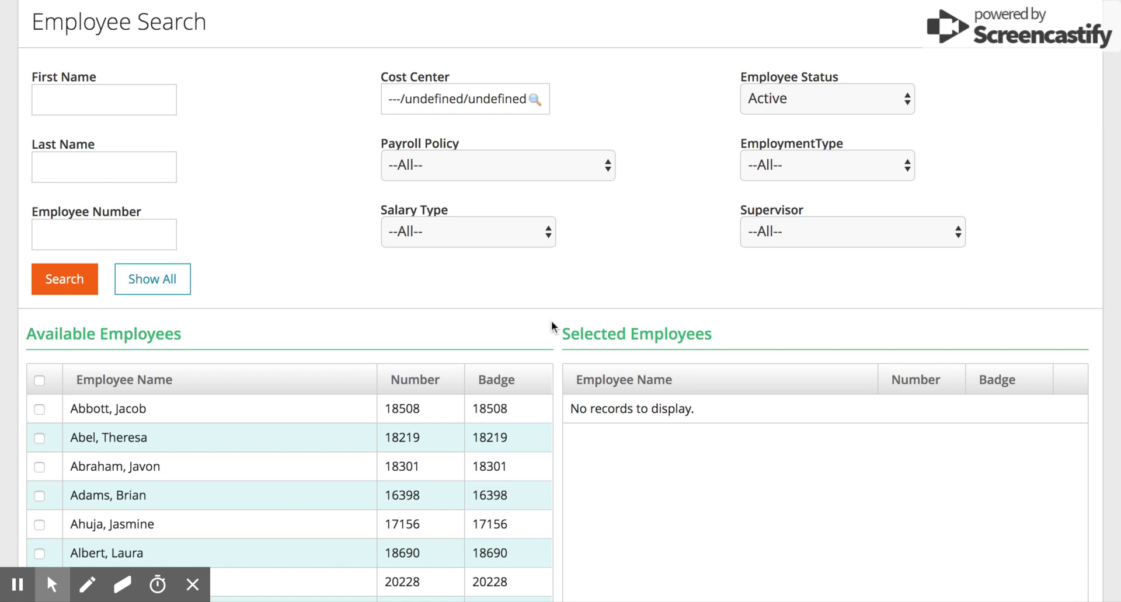
scroll(551, 320, down, 1)
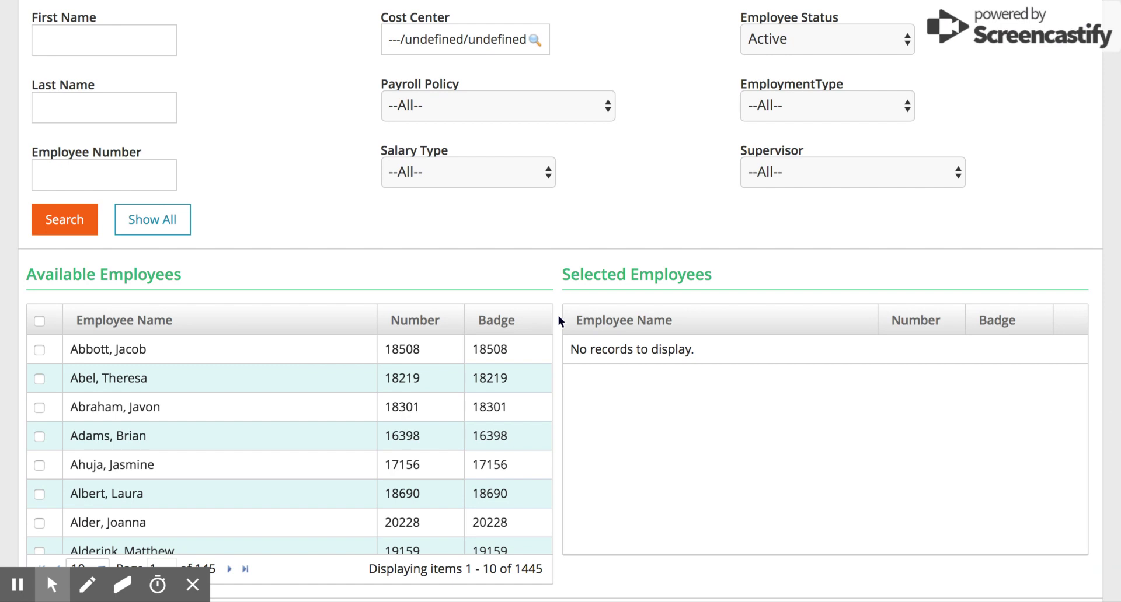
scroll(558, 318, down, 1)
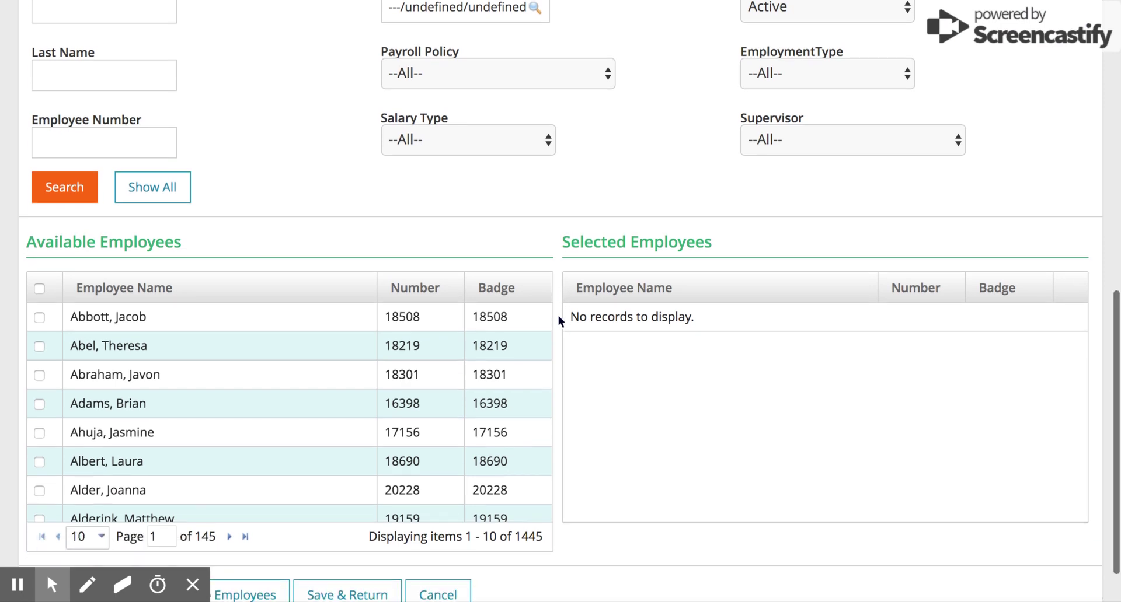
scroll(558, 318, up, 3)
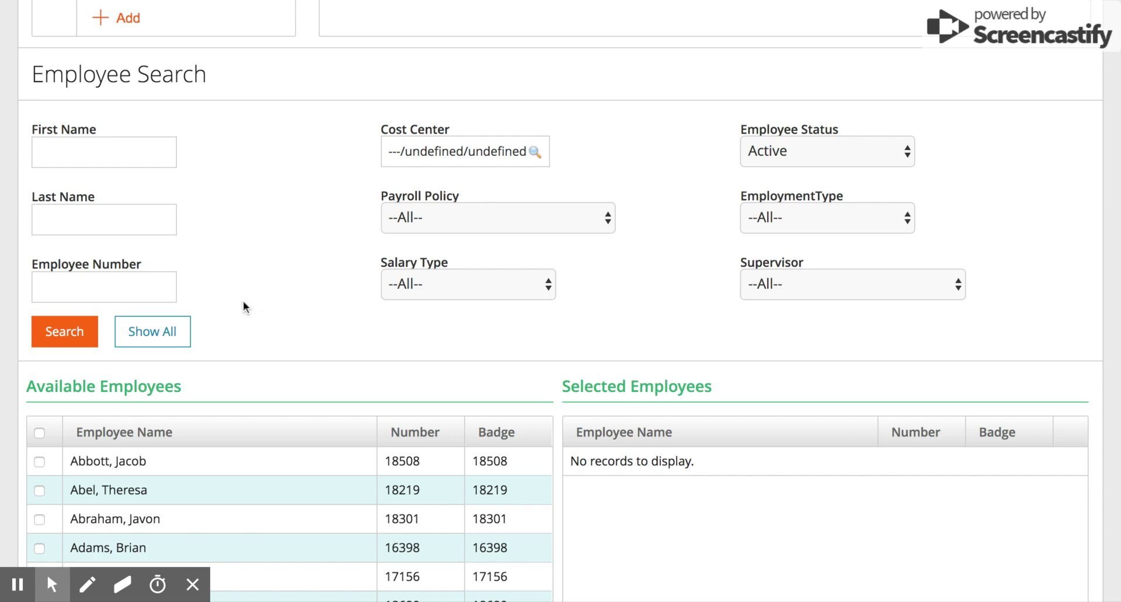
- Search available employees by last name 'watson' and scroll to the result
click(69, 221)
text(watson)
key(Return)
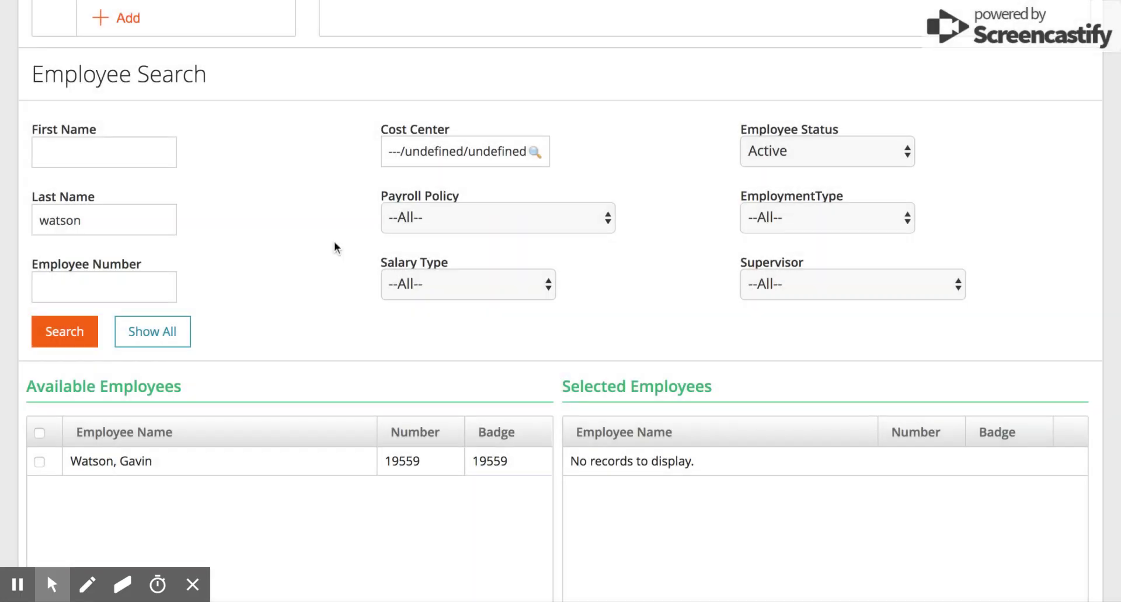
click(301, 276)
scroll(193, 257, down, 3)
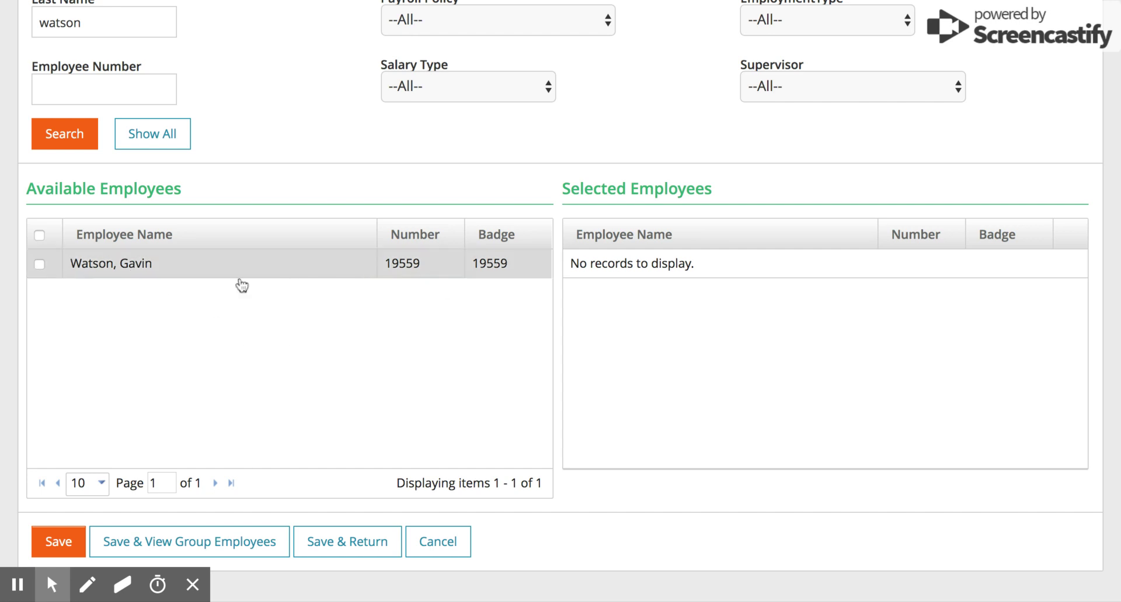
click(39, 264)
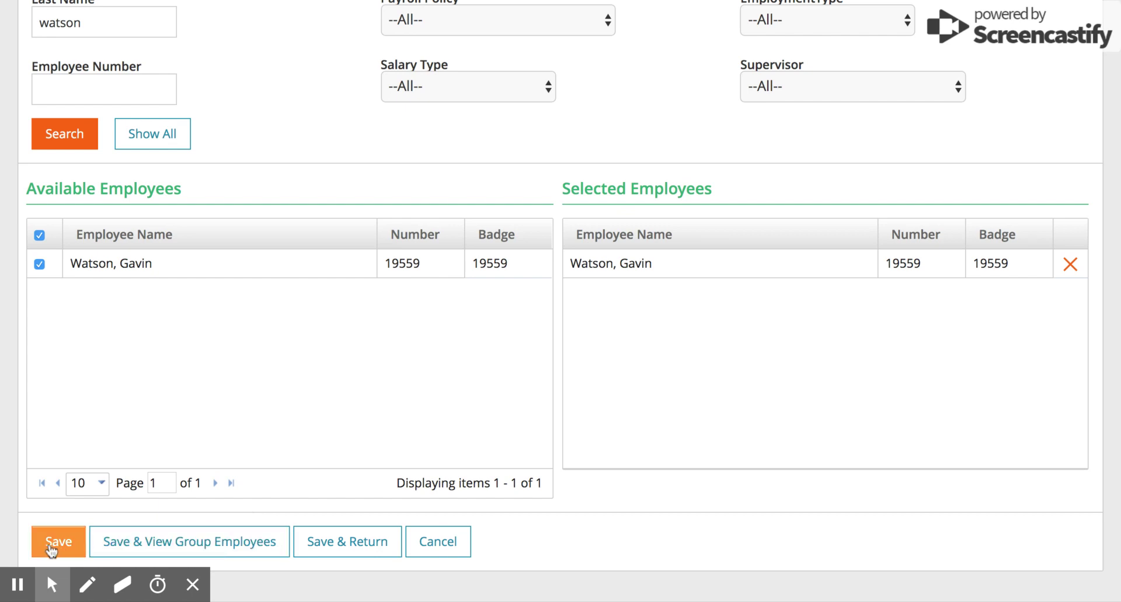
click(230, 549)
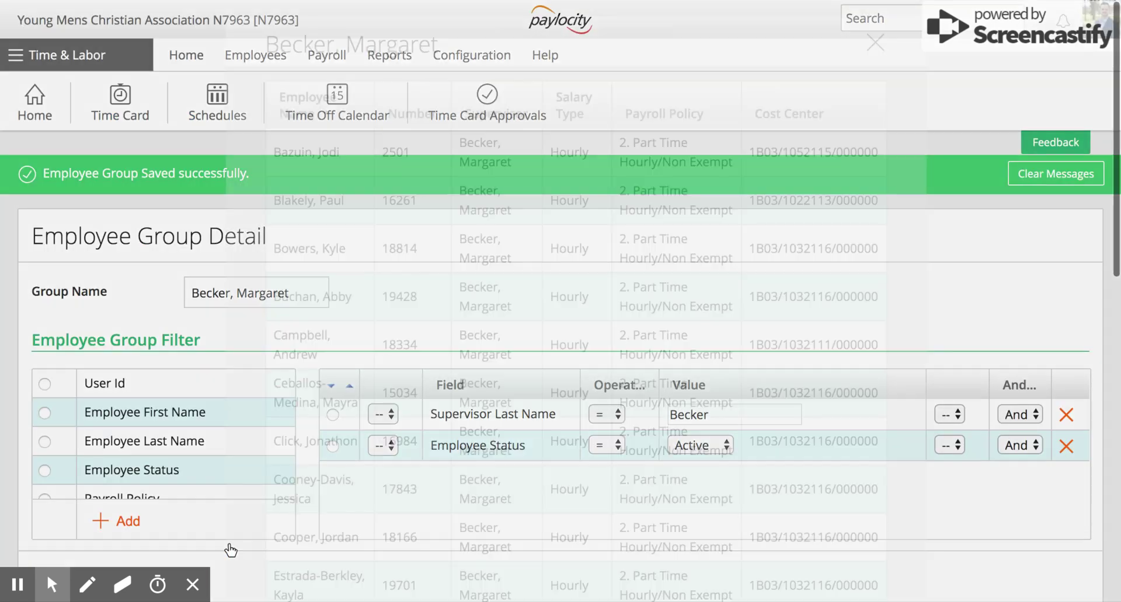
scroll(444, 420, down, 2)
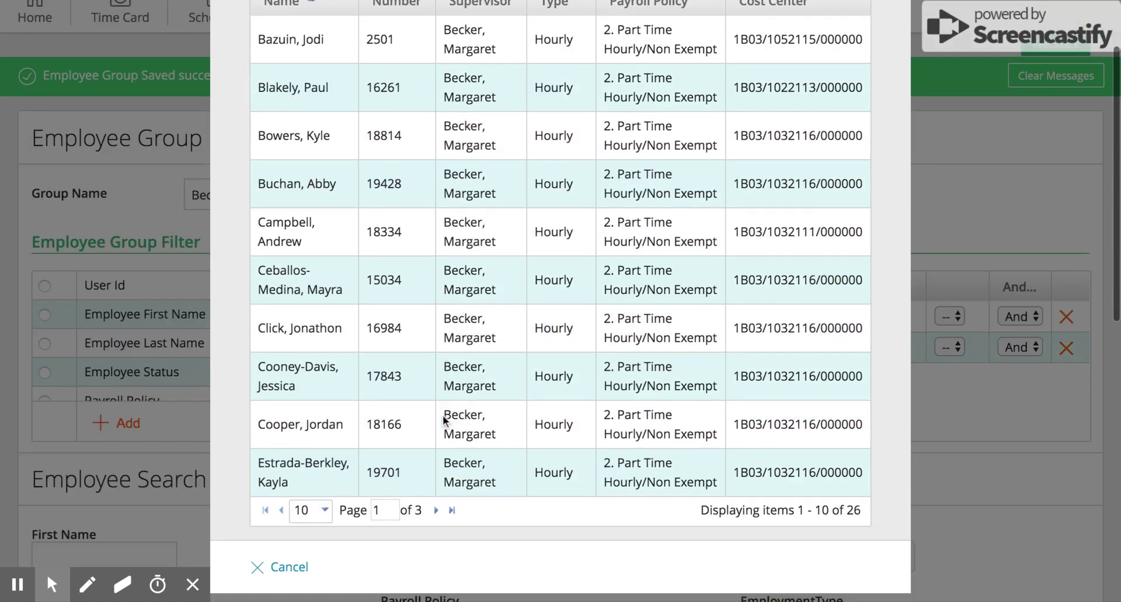
click(451, 512)
scroll(478, 414, up, 2)
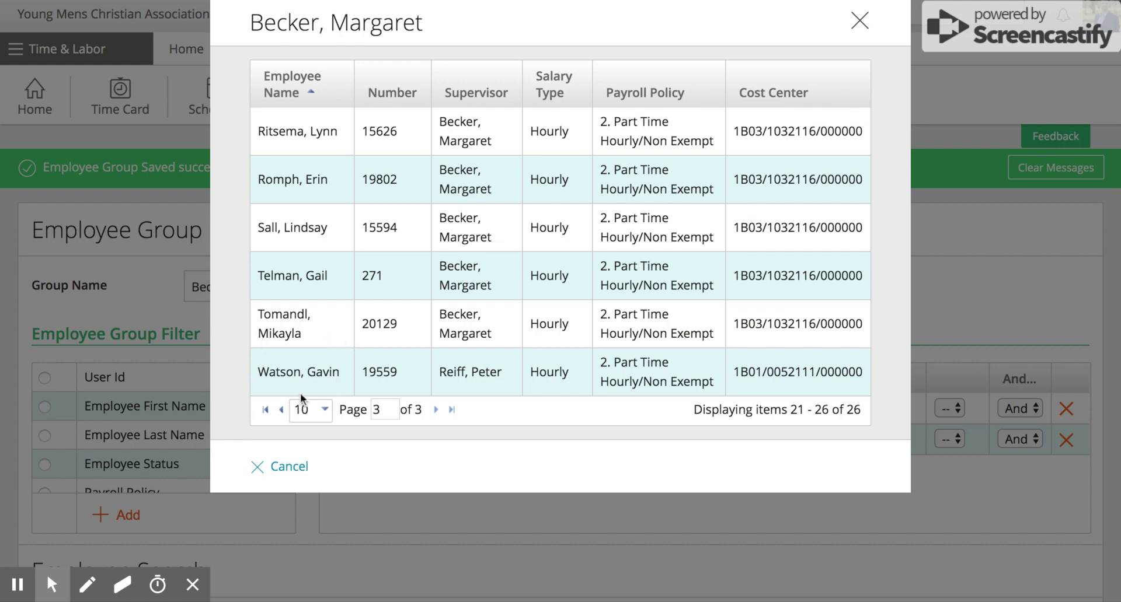
scroll(454, 351, up, 1)
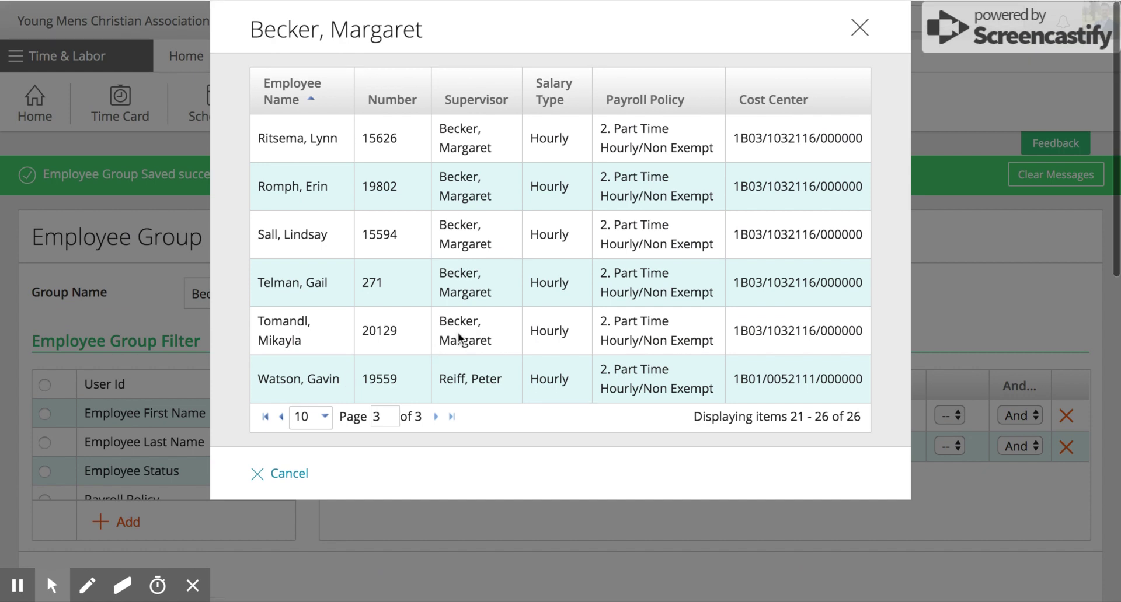
click(860, 34)
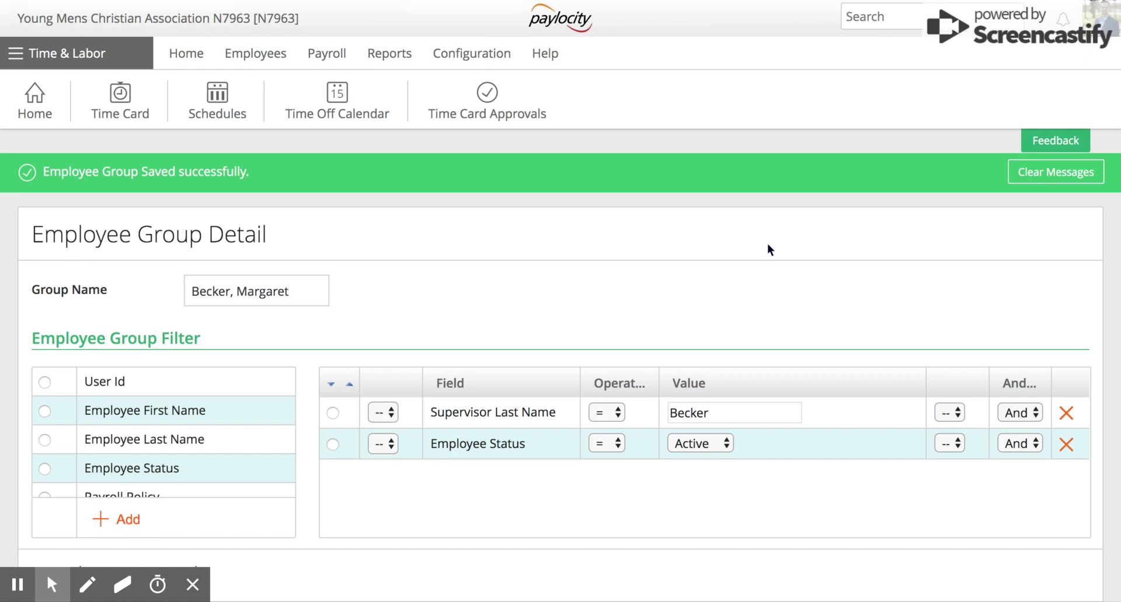
scroll(767, 244, down, 7)
scroll(767, 243, down, 5)
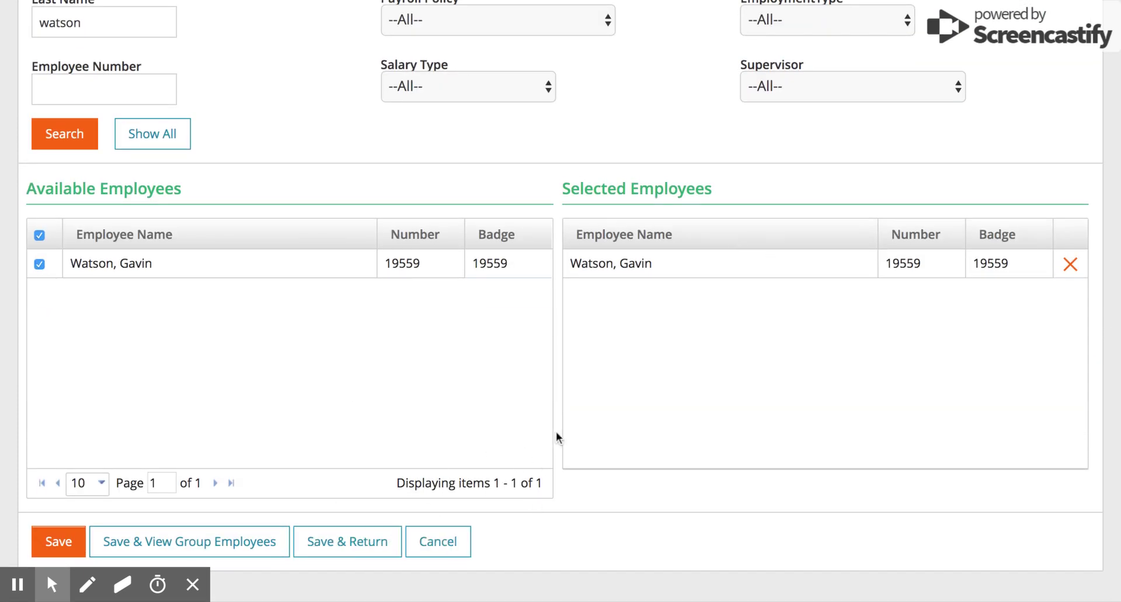
scroll(558, 435, up, 6)
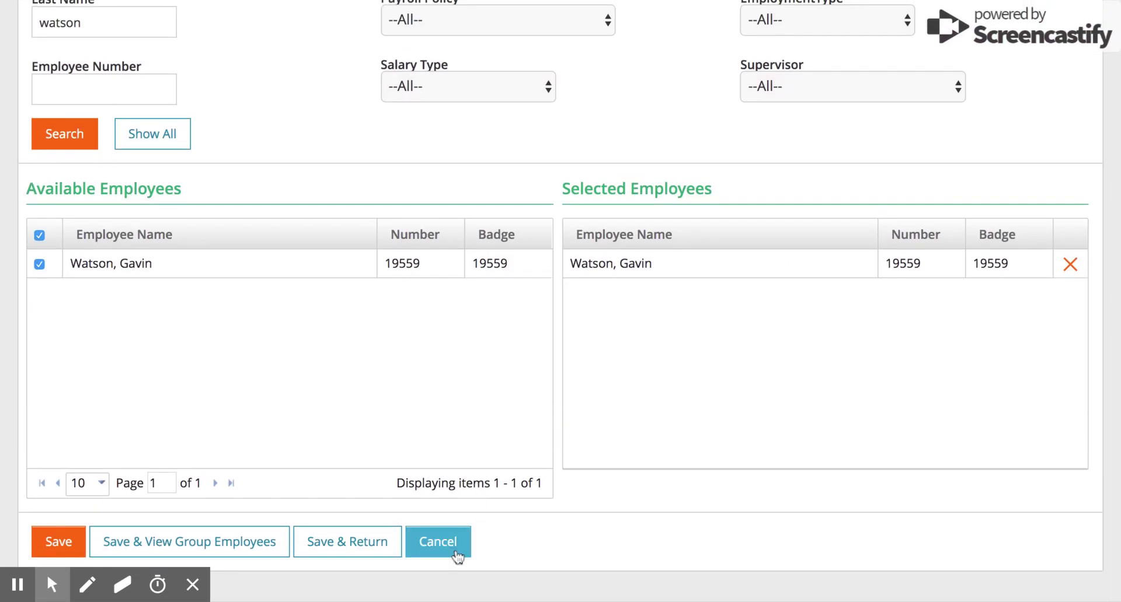
click(438, 542)
click(471, 59)
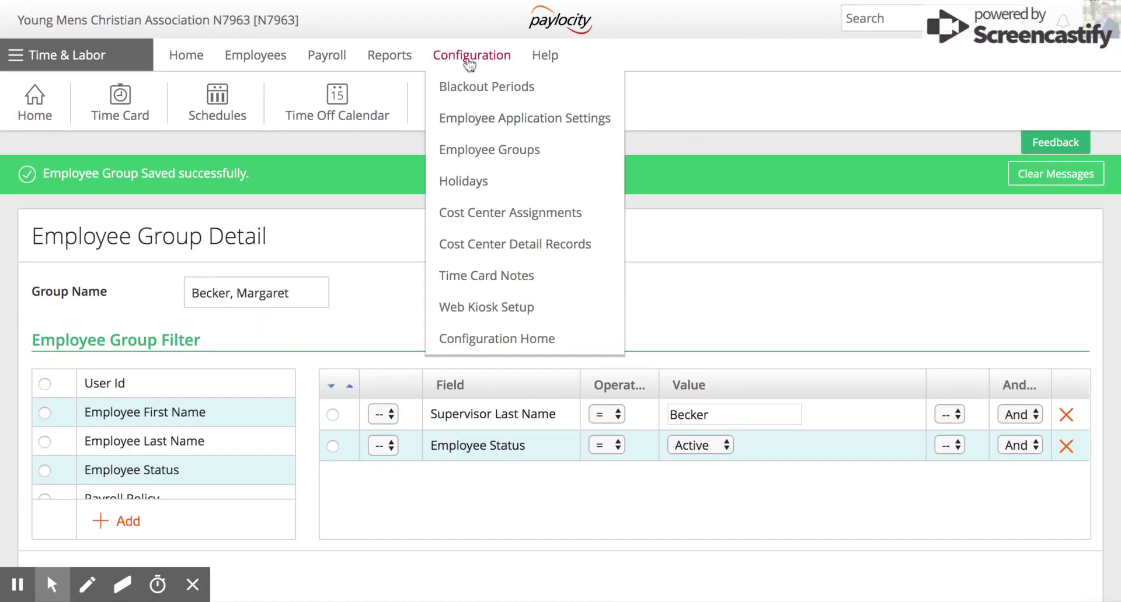
- Return to the Employee Groups list, still filtered to becker
click(475, 157)
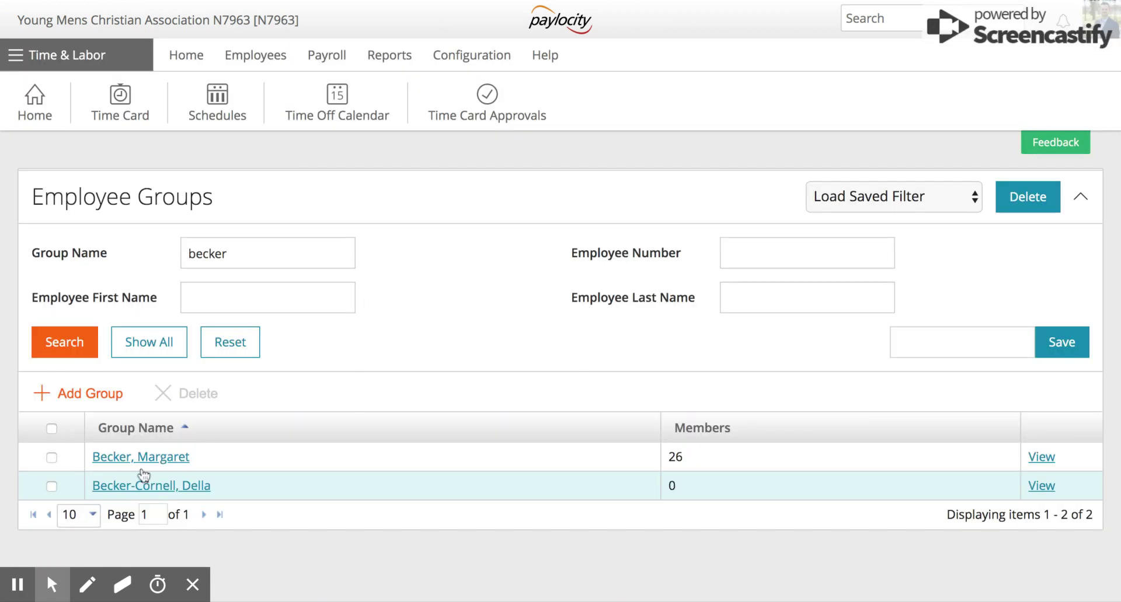